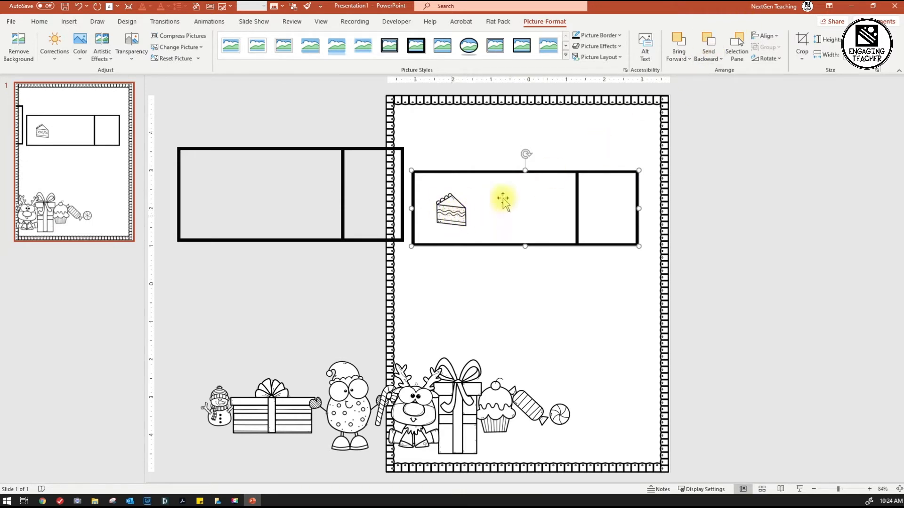
- Layer the box frame behind the cake slice and above the page border, and move the cake to the box's upper-left corner
click(709, 43)
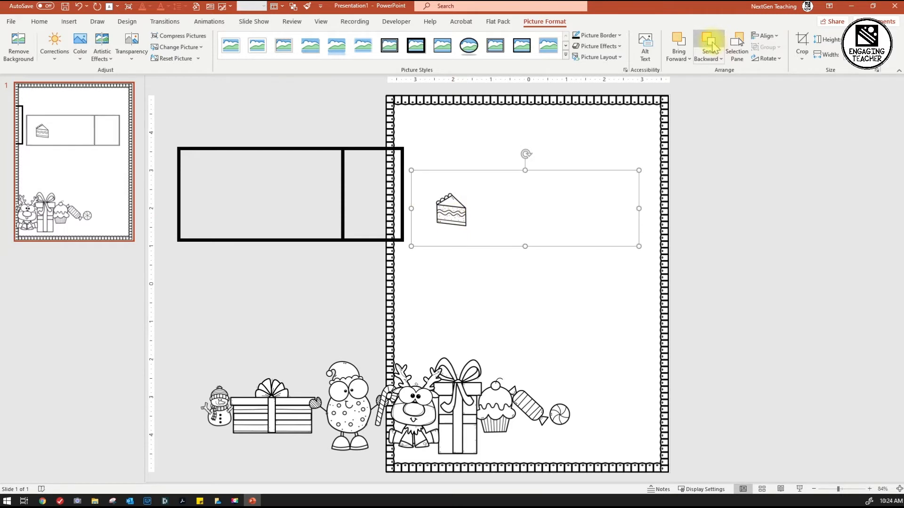
click(679, 43)
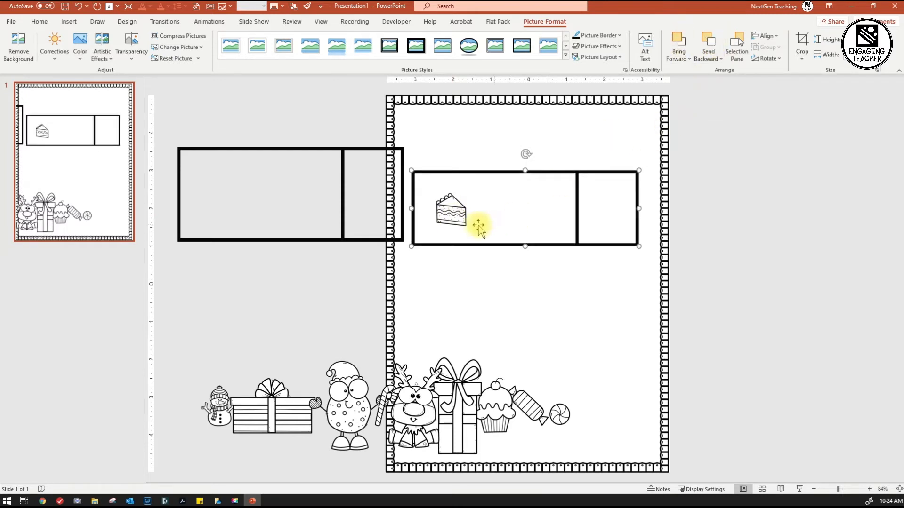
click(452, 224)
drag(455, 221, 438, 204)
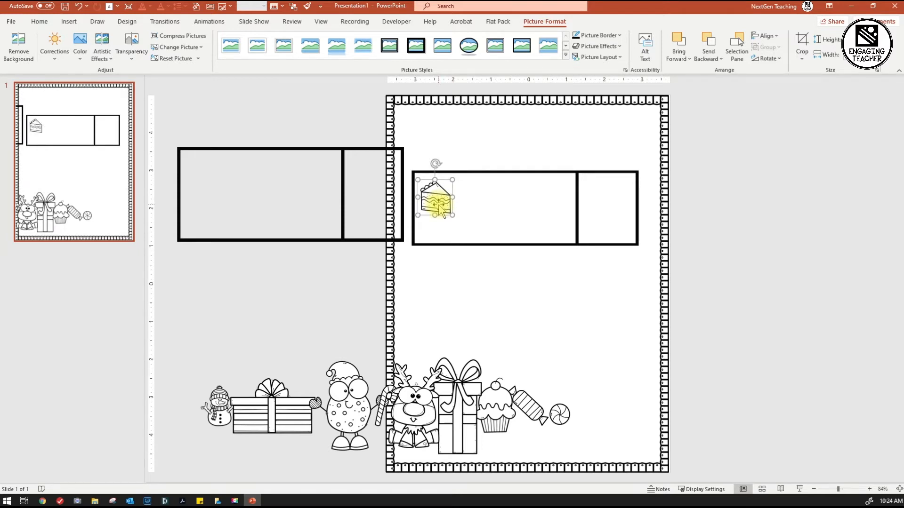
- Paste three more copies of the cake slice and arrange them in a row inside the box
key(ctrl+v)
key(ctrl+v)
key(ctrl+v)
drag(462, 222, 473, 205)
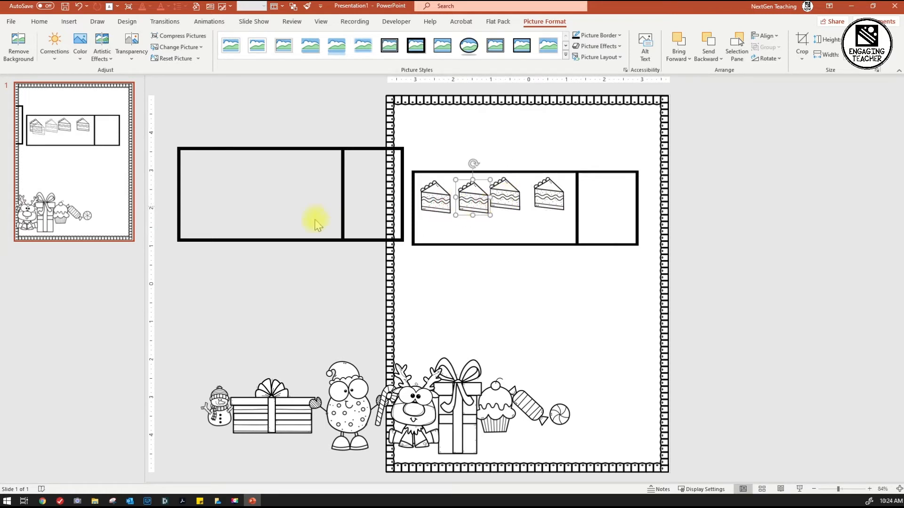
- Group the spare box outline with its divider line and move it clear of the page
click(336, 240)
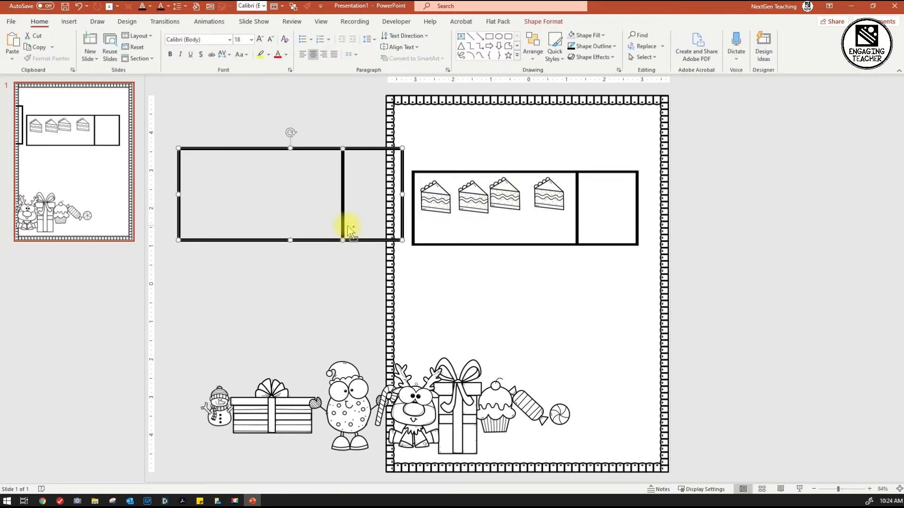
key(ctrl+g)
drag(347, 243, 272, 202)
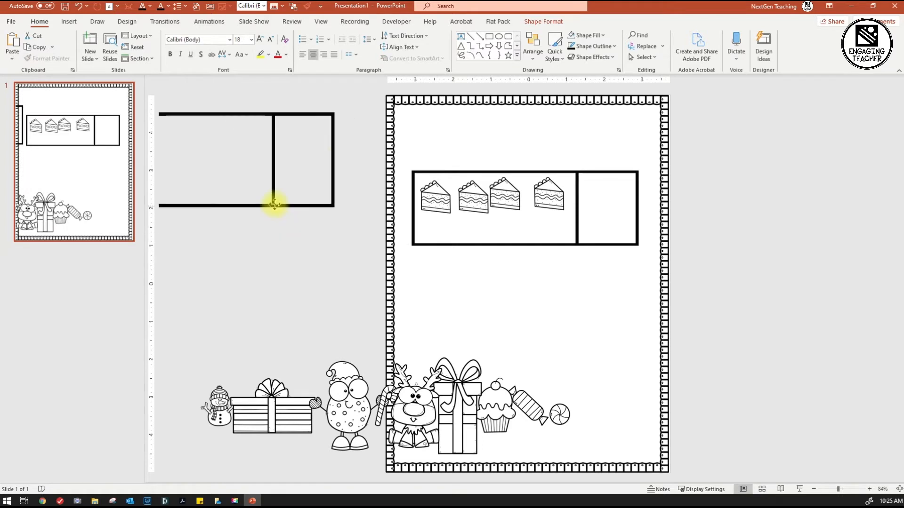
- Align the four cake slices by their middles, distribute them horizontally and group them
click(502, 200)
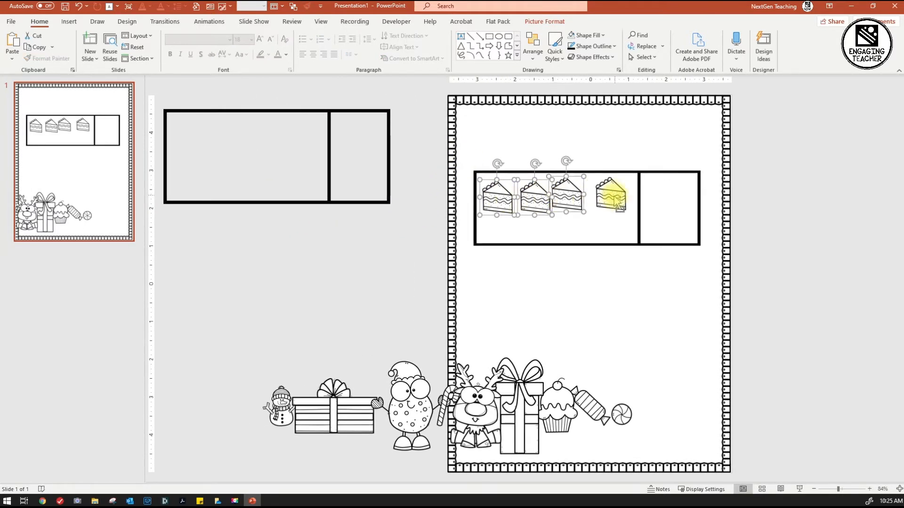
click(558, 21)
click(766, 36)
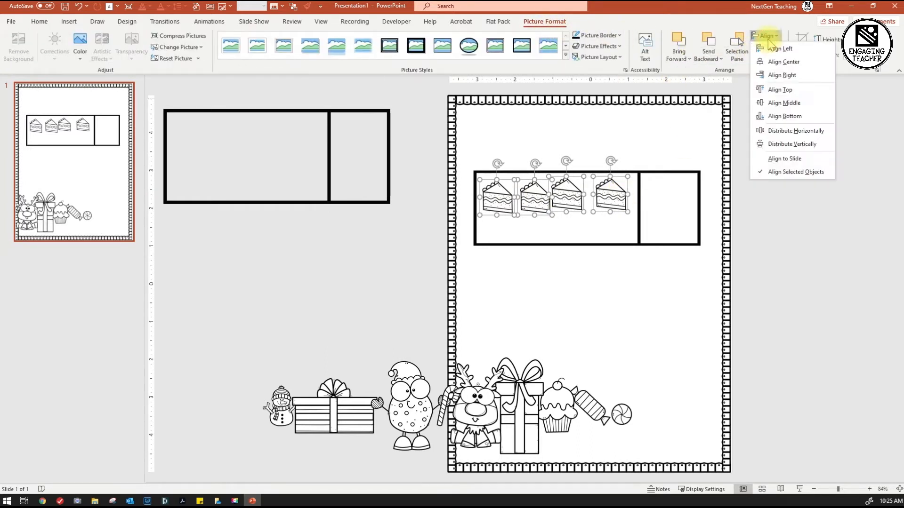
click(785, 103)
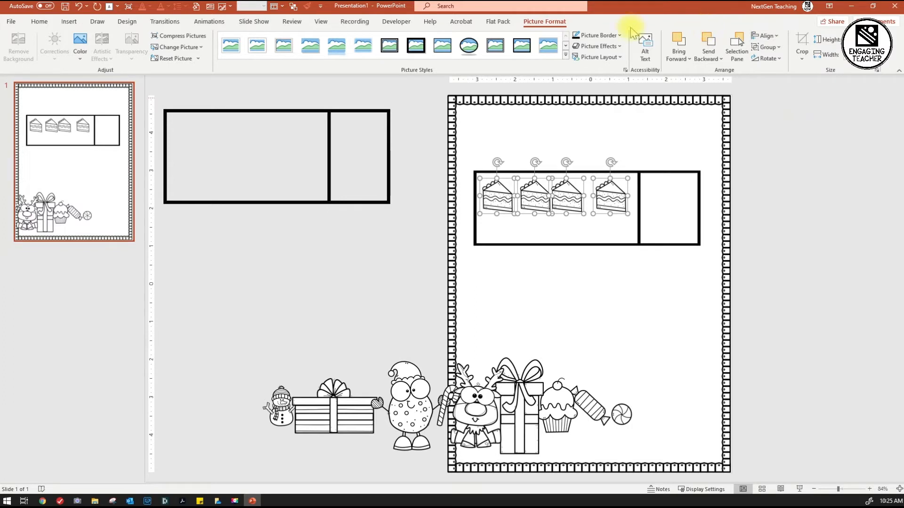
click(765, 36)
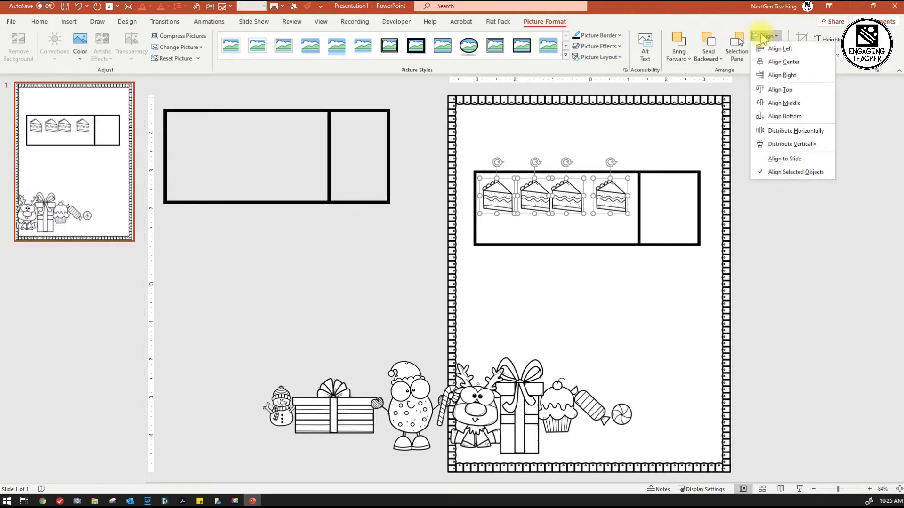
click(817, 132)
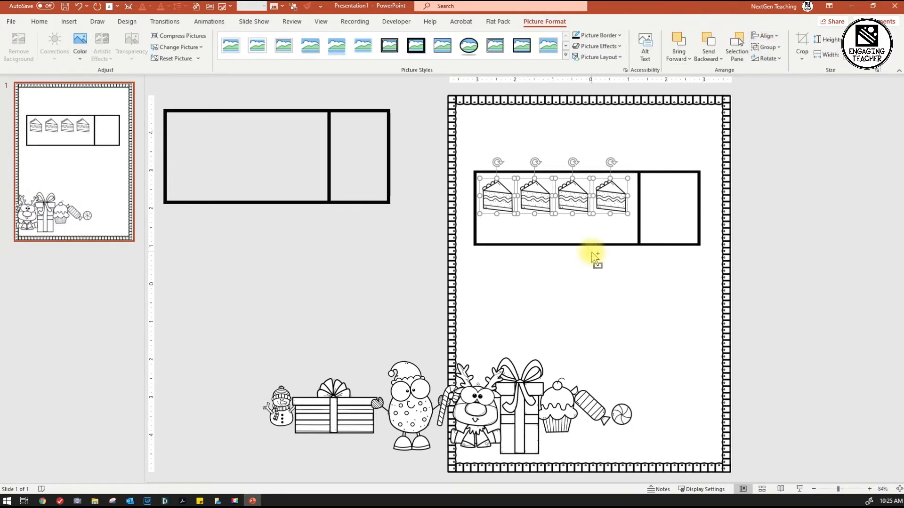
key(ctrl+g)
- Duplicate the cake row directly beneath the first and enlarge the box frame to hold both rows
drag(576, 201, 587, 257)
key(ctrl+c)
key(ctrl+v)
click(664, 242)
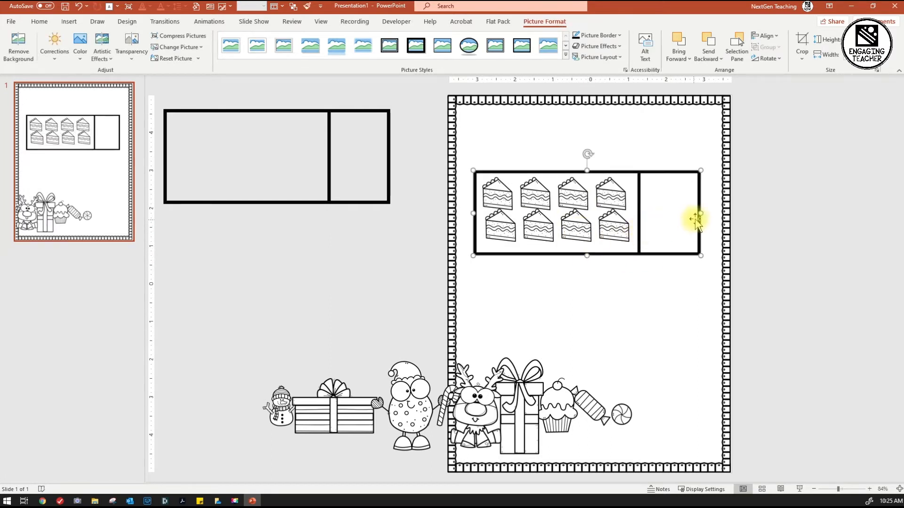
drag(700, 214, 711, 213)
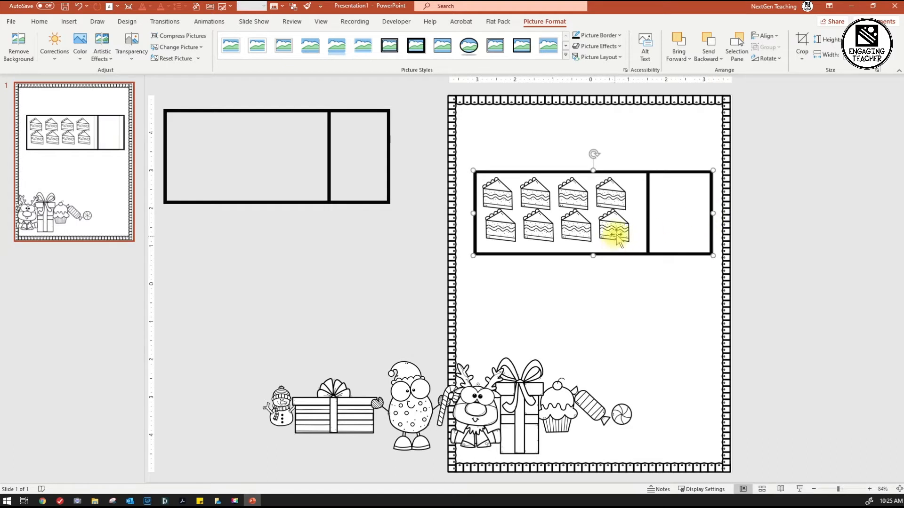
- Lower the second cake row slightly and align the two rows by their centers
click(615, 237)
drag(615, 237, 615, 240)
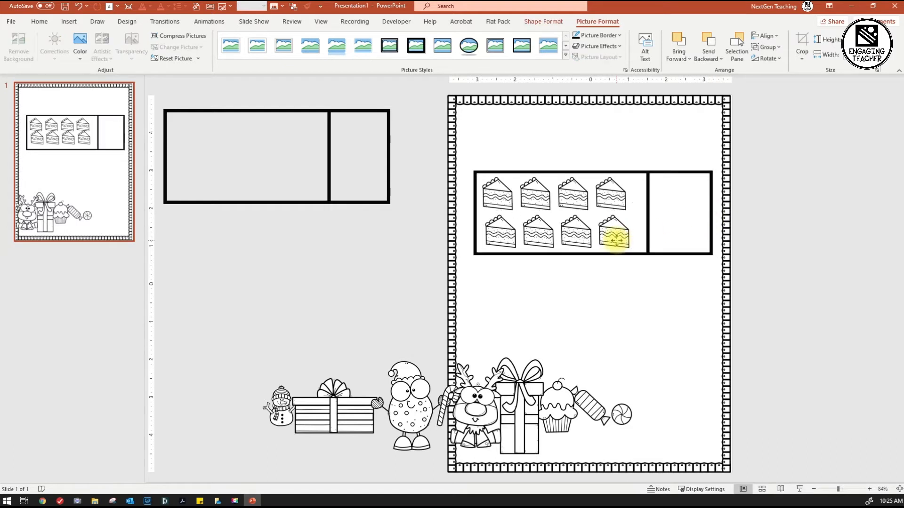
shift+click(611, 188)
click(765, 36)
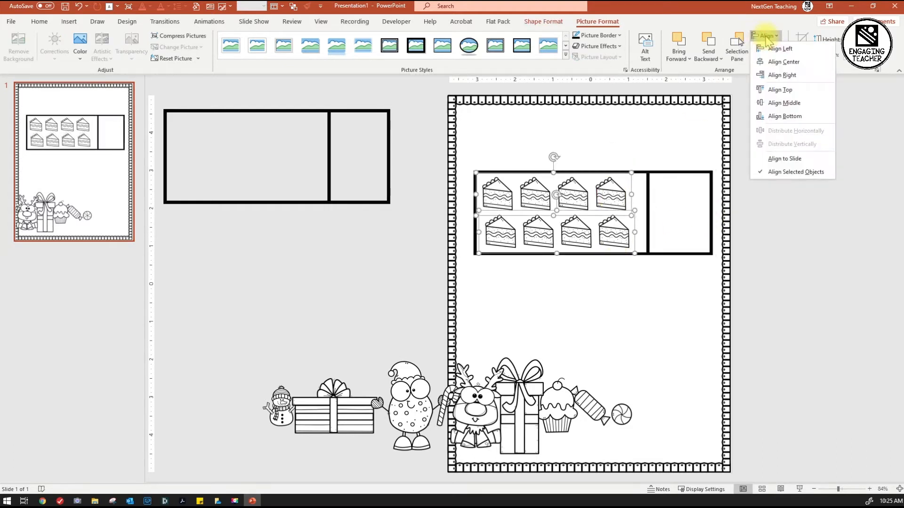
click(782, 62)
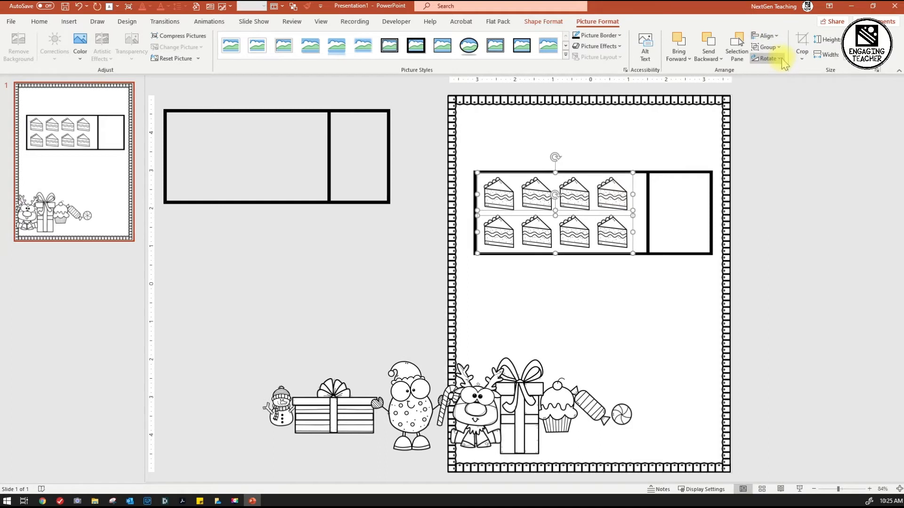
- Group the two cake rows and shift them sideways to center them in the box's larger compartment
click(765, 36)
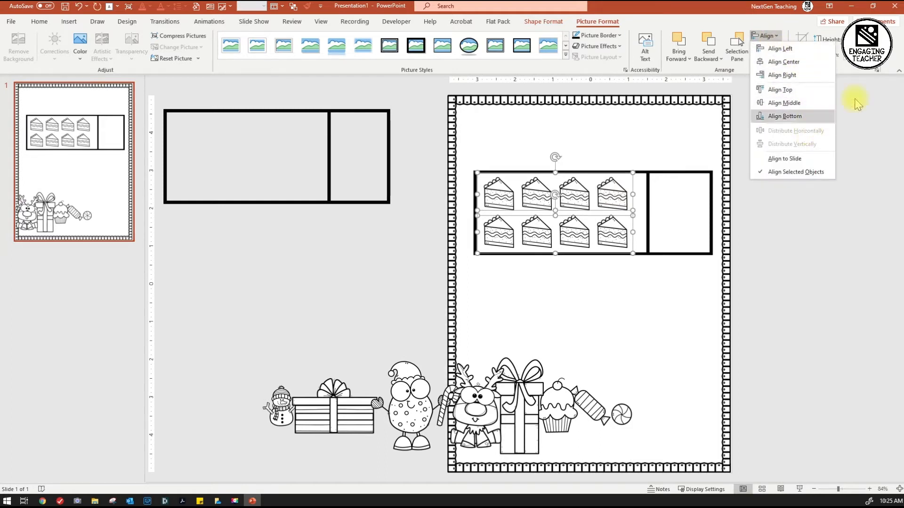
click(869, 116)
key(ctrl+g)
drag(542, 240, 550, 240)
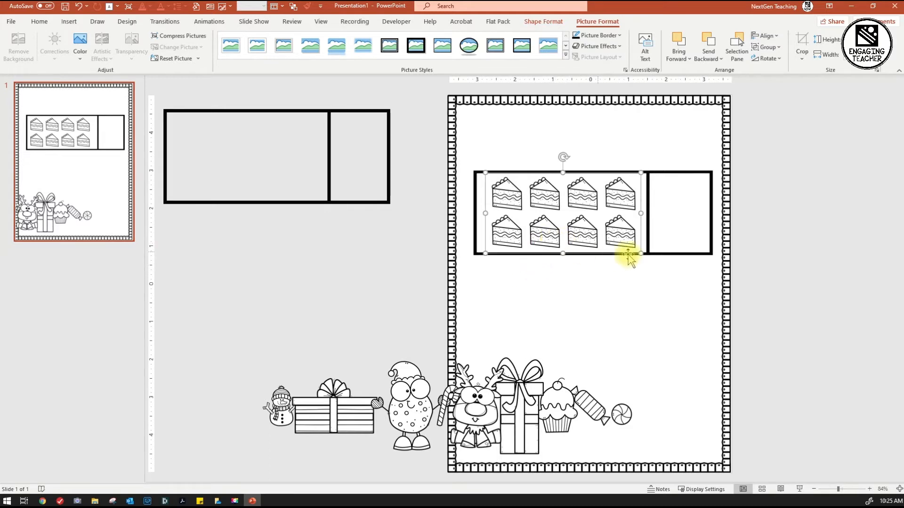
- Duplicate the box frame and place the copy directly below the cake box
click(672, 256)
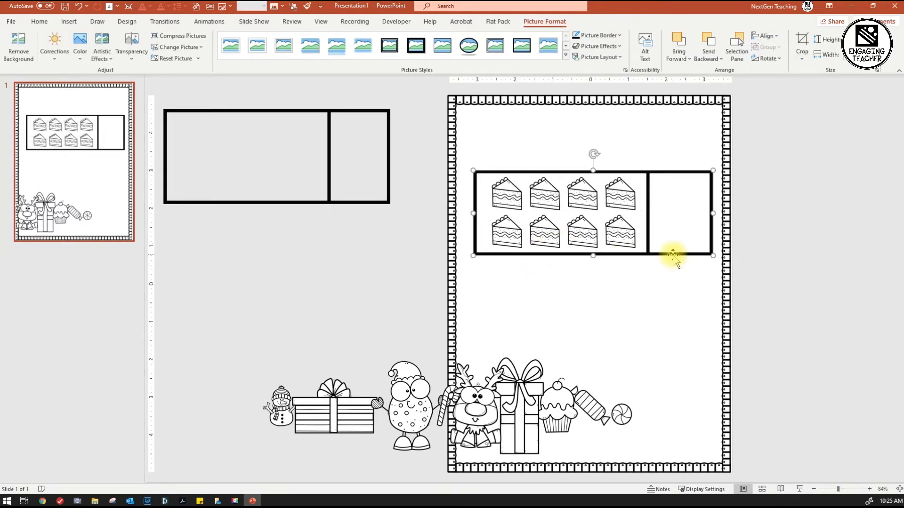
key(ctrl+d)
drag(672, 256, 665, 343)
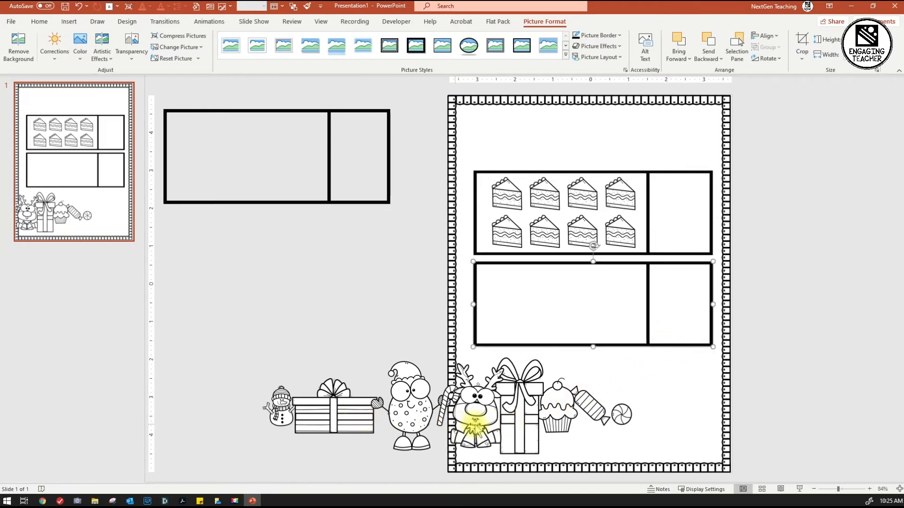
- Move the round peppermint candy into the second box's upper-left corner and enlarge it slightly
drag(624, 414, 495, 281)
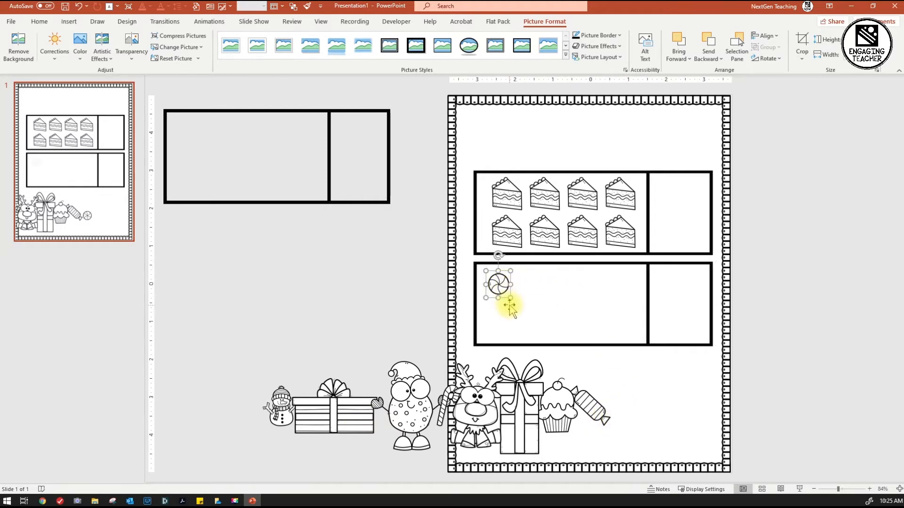
click(505, 288)
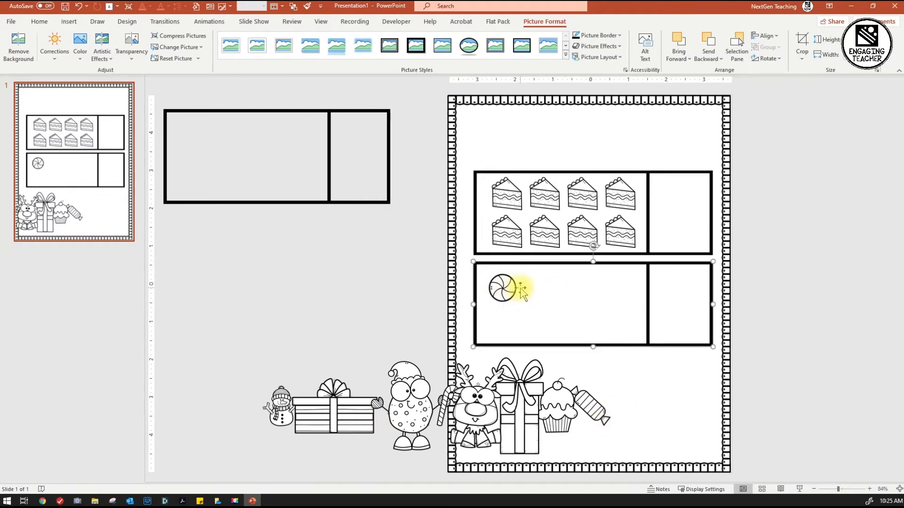
click(707, 40)
key(ctrl+z)
click(503, 289)
- Copy the peppermint candy and paste four more of it
key(ctrl+c)
key(ctrl+v)
key(ctrl+v)
key(ctrl+v)
key(ctrl+v)
- Spread the five peppermint candies out across the second box
drag(426, 260, 634, 355)
click(766, 35)
click(790, 66)
click(774, 292)
drag(509, 319, 540, 328)
drag(508, 297, 509, 323)
drag(510, 290, 475, 322)
drag(618, 324, 603, 326)
drag(574, 324, 567, 324)
- Align the five peppermints by their middles, distribute them horizontally and move the row to the second box's upper part
drag(429, 289, 693, 356)
click(544, 21)
click(766, 35)
click(800, 104)
click(766, 36)
click(801, 137)
drag(605, 320, 628, 282)
- Move the holiday clip art off the page and shrink the cake group in the first box
drag(556, 396, 404, 319)
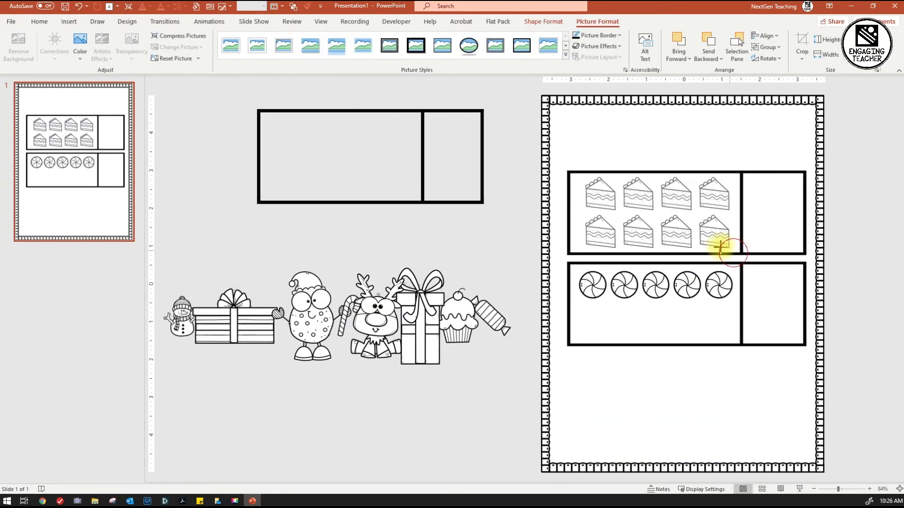
drag(718, 240, 677, 228)
- Ungroup the cakes and move the fourth slice of the lower row to the end of the upper row
right_click(678, 228)
click(803, 298)
right_click(619, 227)
click(720, 321)
click(685, 231)
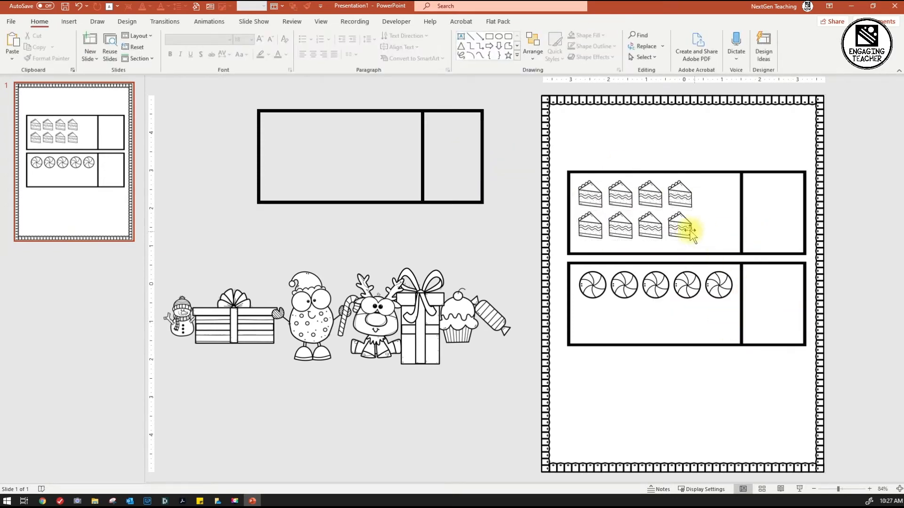
drag(690, 230, 712, 195)
- Ungroup the upper cake row, space its five slices evenly and group all eight cakes
click(614, 198)
right_click(619, 194)
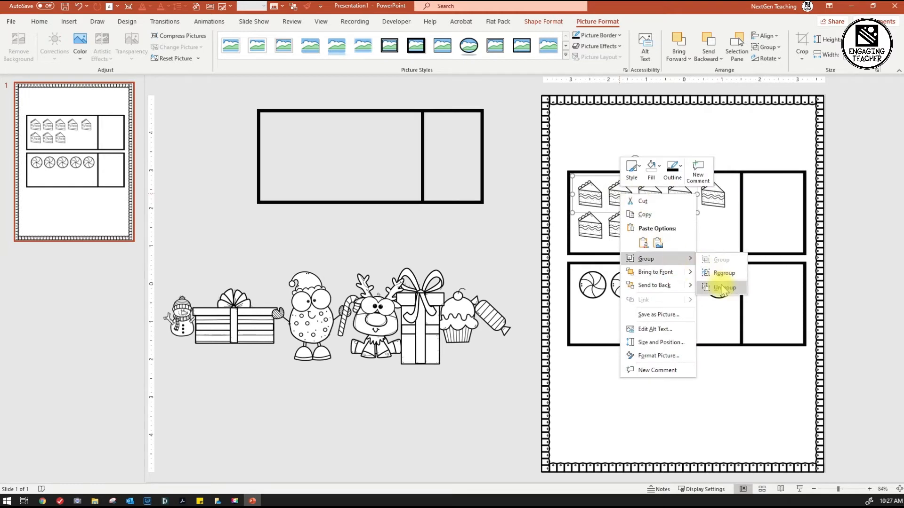
click(720, 287)
drag(511, 161, 737, 214)
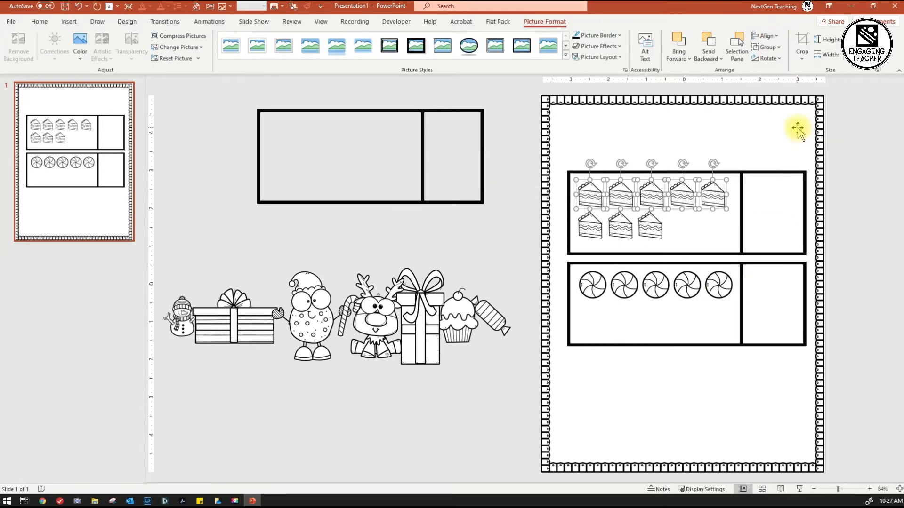
click(749, 177)
drag(518, 158, 745, 258)
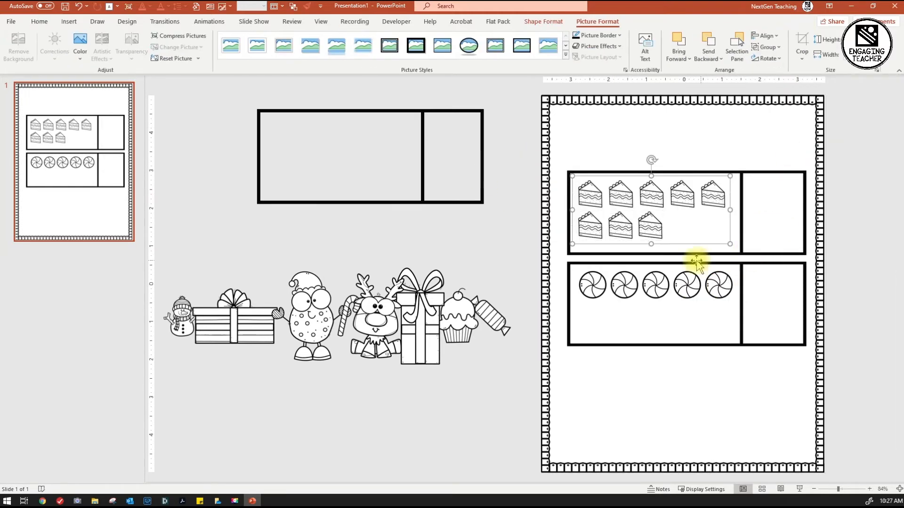
- Shorten the cake box's frame and replace the peppermints' frame with a copy of it placed behind the candies
click(715, 263)
key(Delete)
click(722, 252)
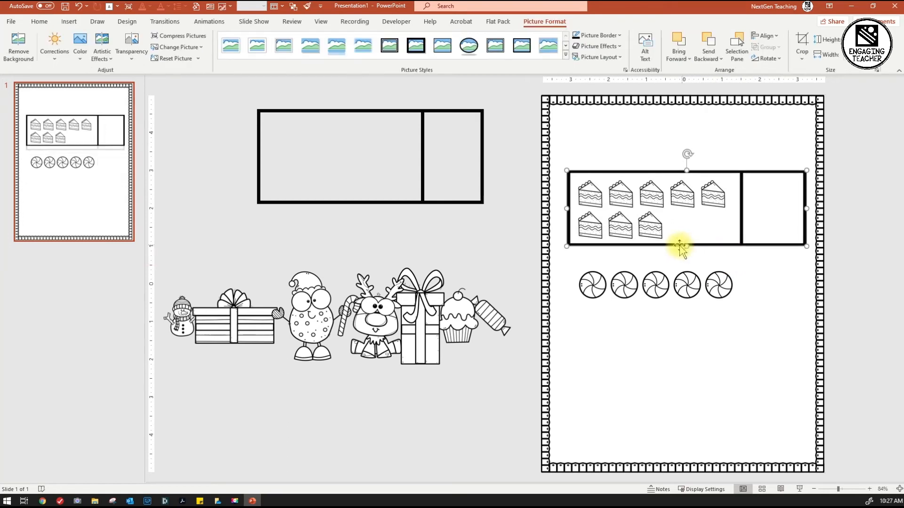
ctrl+drag(671, 247, 649, 323)
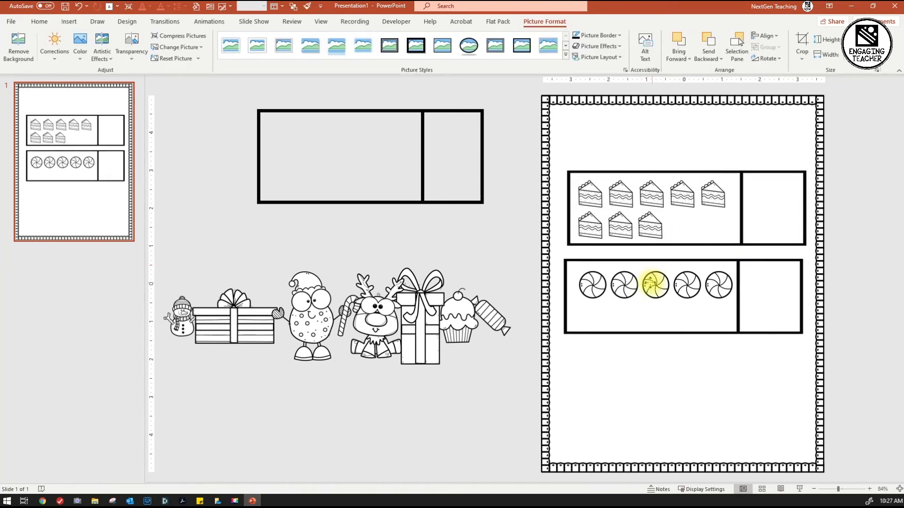
click(707, 37)
drag(654, 283, 652, 281)
- Copy the frame below as a third box and place three cupcakes in it
ctrl+drag(659, 333, 662, 419)
drag(456, 308, 691, 380)
key(ctrl+c)
key(ctrl+v)
key(ctrl+v)
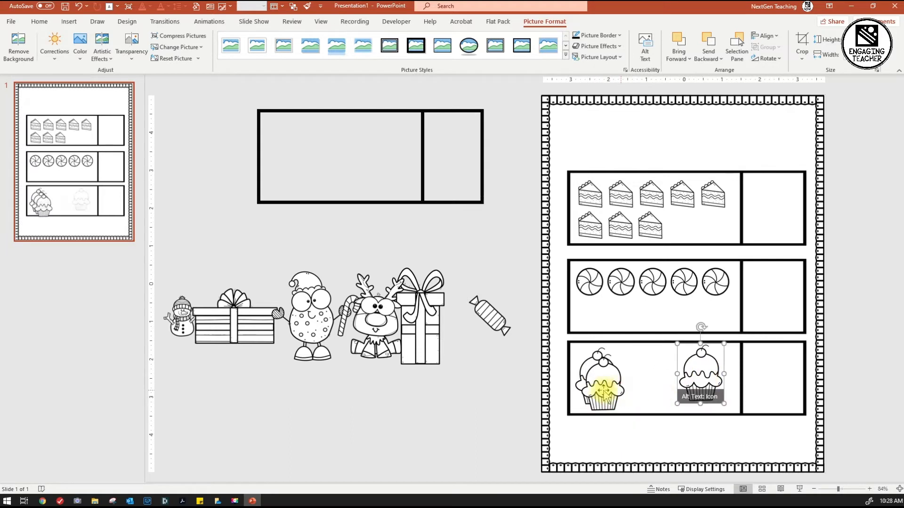
drag(614, 389, 665, 384)
- Align the three cupcakes in the third box by their middles
click(518, 334)
drag(555, 348, 820, 429)
click(768, 37)
click(800, 102)
click(768, 36)
click(817, 131)
key(ctrl+z)
- Distribute only the three cupcakes horizontally, group them and center them in the third box's larger compartment
ctrl+click(787, 342)
click(768, 36)
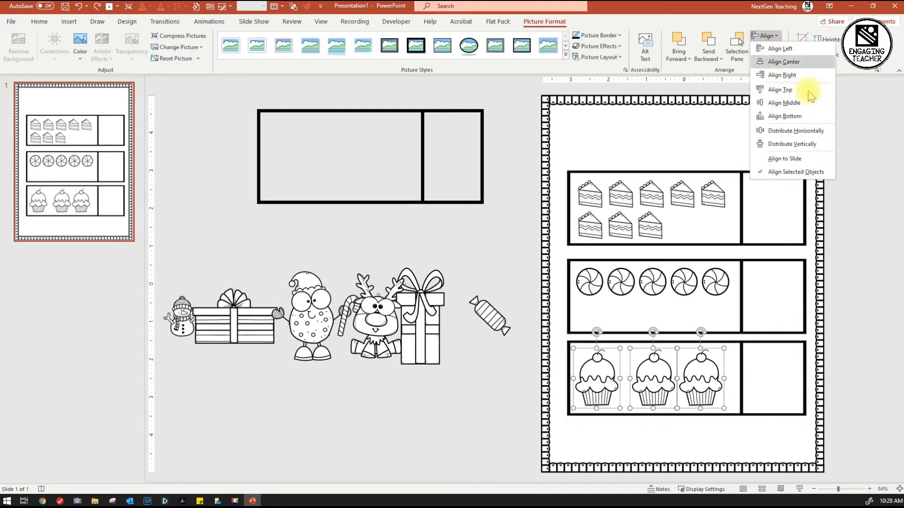
click(805, 133)
key(ctrl+g)
drag(696, 388, 702, 386)
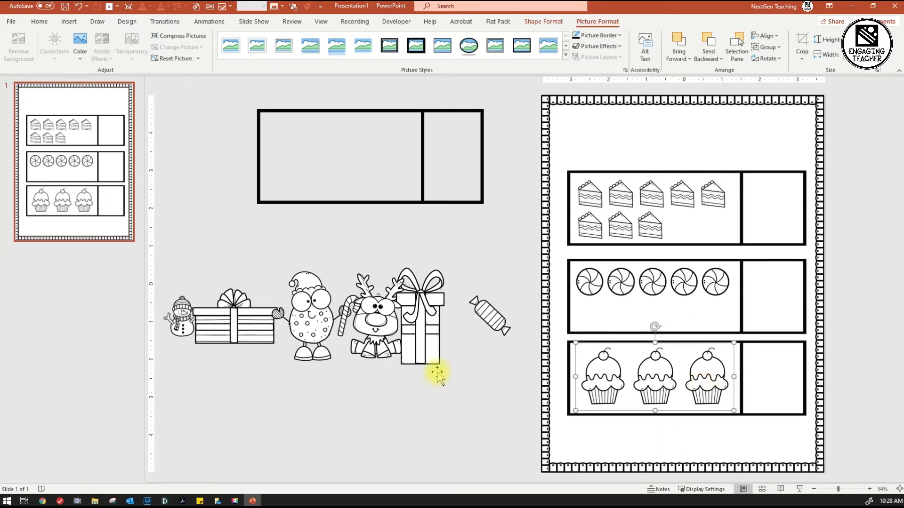
- Move the candy-cane character to the page's lower-left corner and bring it in front of the other objects
drag(345, 311, 576, 430)
click(678, 56)
click(700, 86)
- Group the cakes with their box frame and move the group up the page
click(661, 235)
click(654, 230)
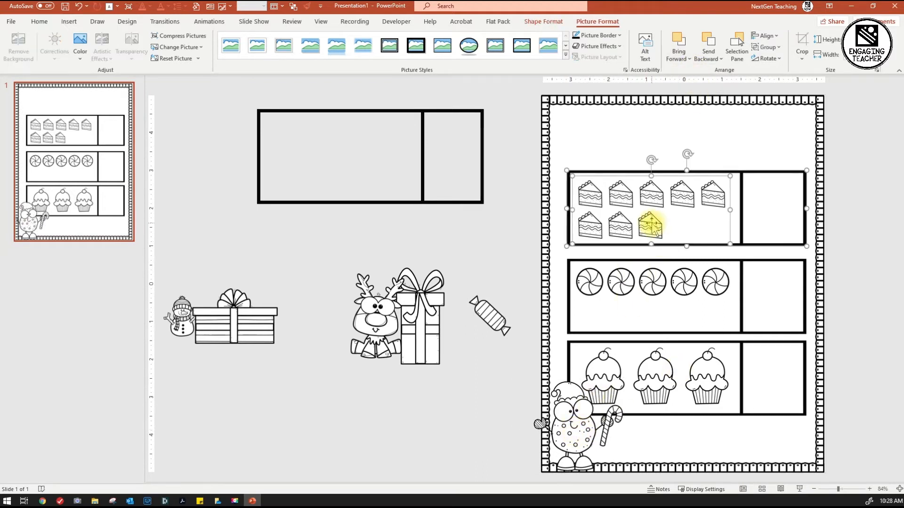
key(ctrl+g)
drag(692, 243, 692, 224)
- Group the peppermints with their box frame and move the group up beneath the cake box
click(682, 259)
ctrl+click(681, 281)
key(ctrl+g)
drag(684, 258, 681, 238)
- Group the cupcakes with their box frame and move the group up beneath the peppermint box
click(676, 342)
ctrl+click(658, 384)
key(ctrl+g)
drag(660, 343, 659, 319)
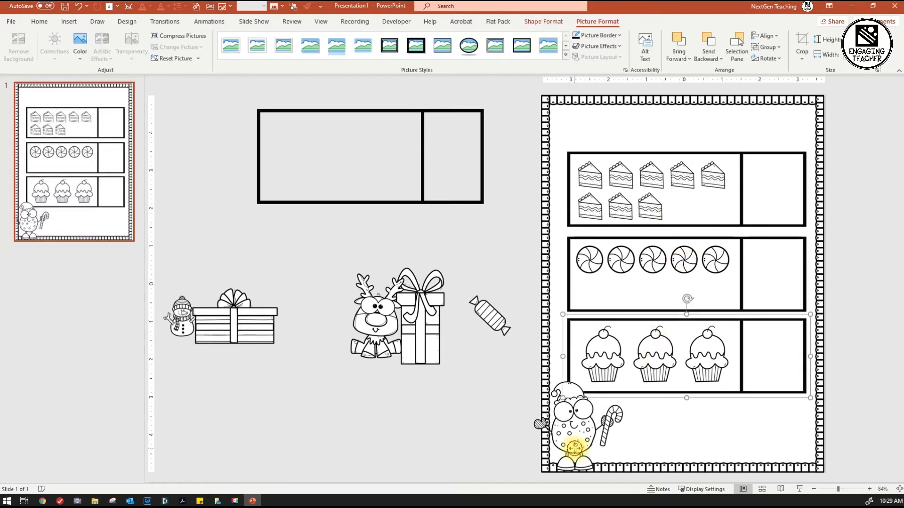
- Move the candy-cane character to the page's lower-right corner
click(612, 388)
drag(574, 422, 779, 427)
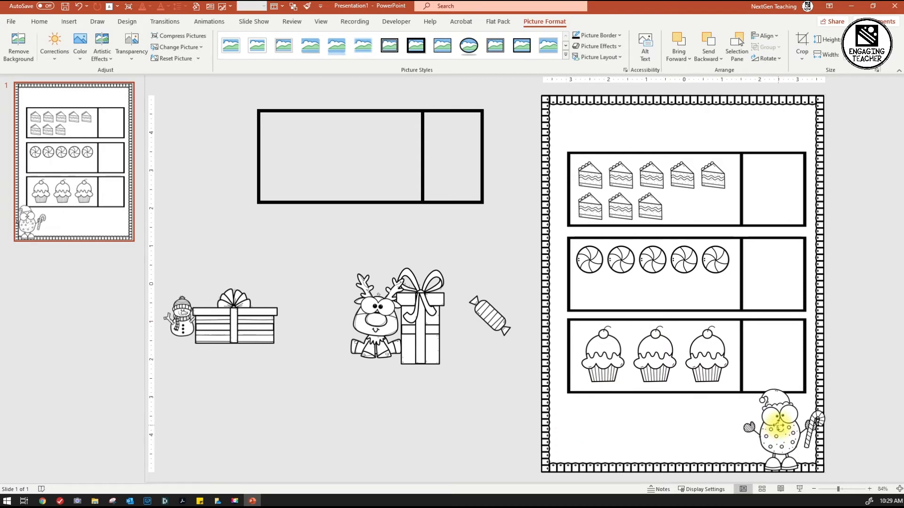
- Align the centers of the three boxed groups and distribute them evenly in the vertical direction
click(655, 359)
ctrl+click(629, 256)
ctrl+click(670, 198)
click(765, 36)
click(790, 61)
click(765, 36)
click(802, 144)
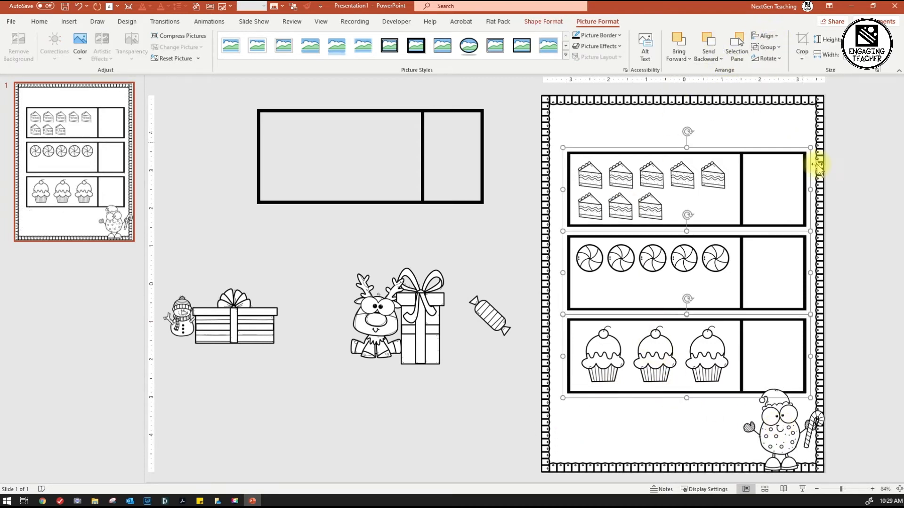
click(835, 215)
- Move the wide gift, wrapped candy and reindeer onto the page's bottom edge and shrink the reindeer slightly
drag(236, 325, 377, 434)
drag(497, 320, 572, 427)
drag(377, 447, 728, 459)
drag(391, 330, 687, 443)
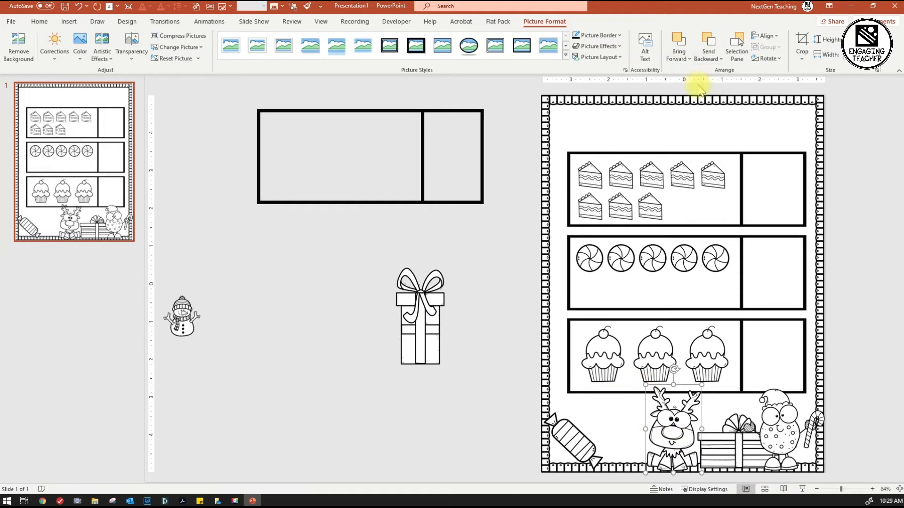
drag(645, 384, 649, 391)
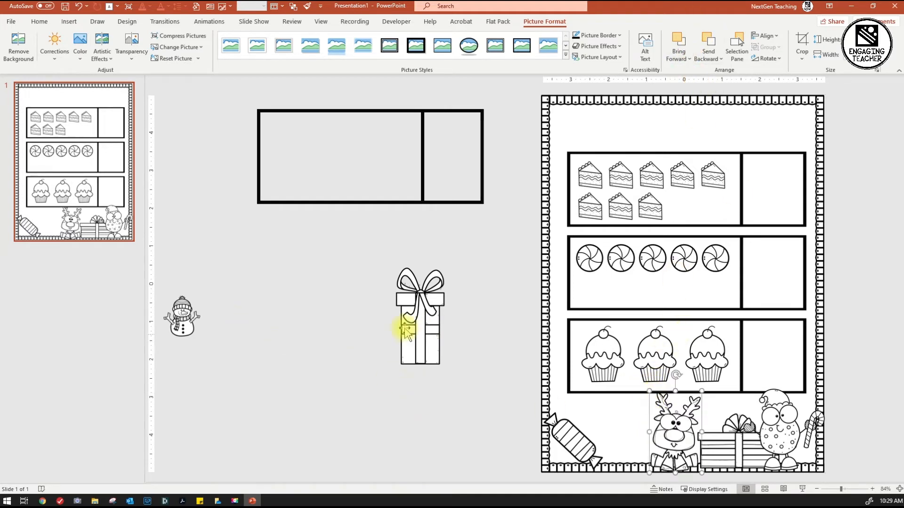
- Rotate the wrapped candy to lie nearly flat and shift the reindeer and wide gift left to space out the bottom row
click(571, 435)
drag(573, 396, 591, 447)
drag(682, 437, 628, 439)
drag(720, 429, 685, 427)
drag(633, 444, 640, 441)
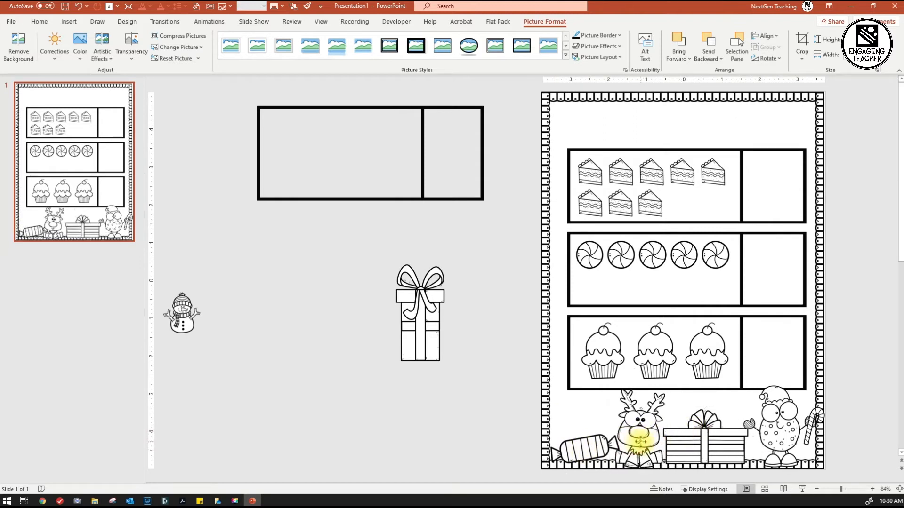
click(528, 429)
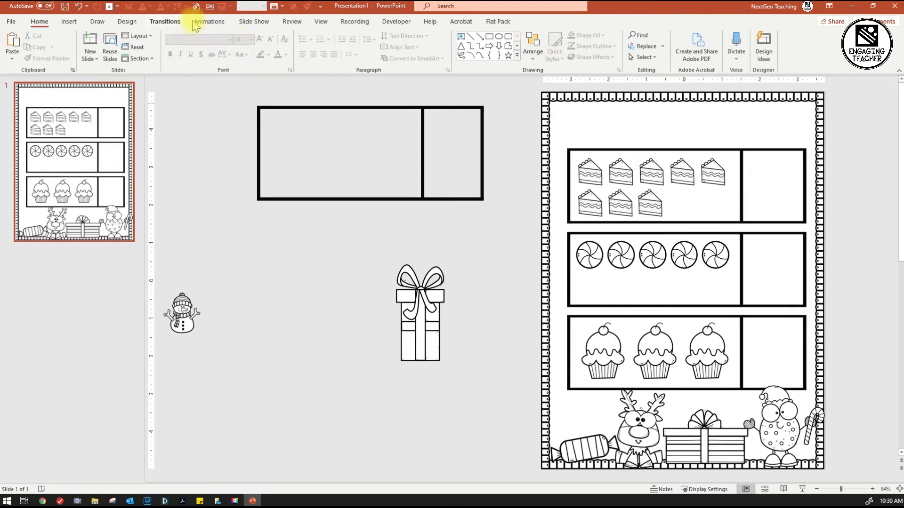
- Insert a text box above the cake box containing "Name:" followed by a long blank writing line
click(71, 21)
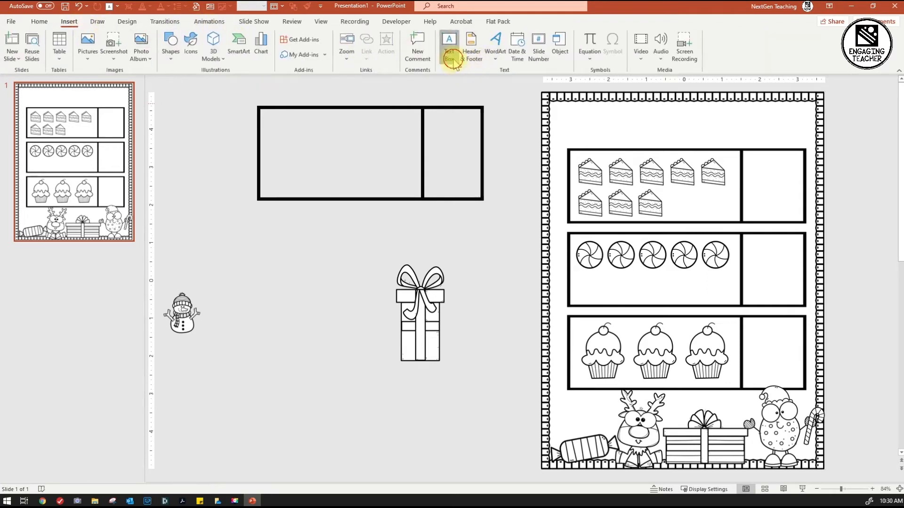
drag(575, 120, 807, 133)
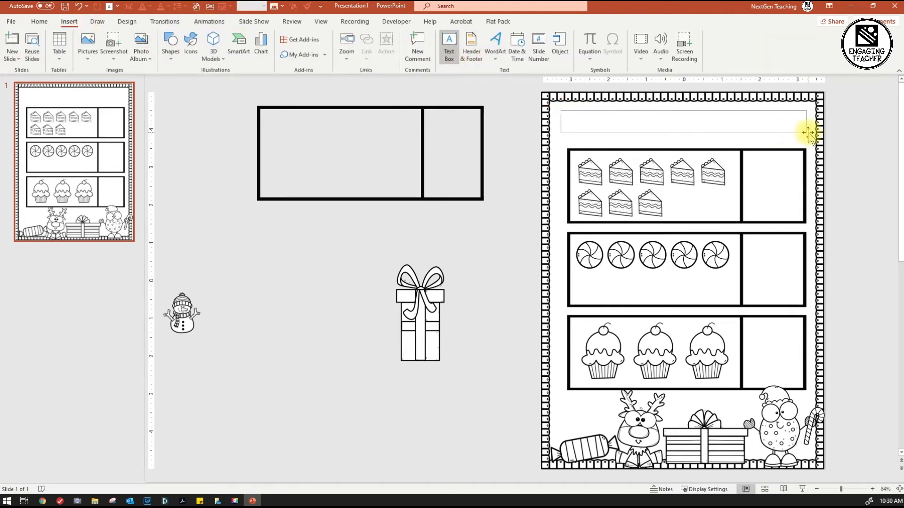
text(N)
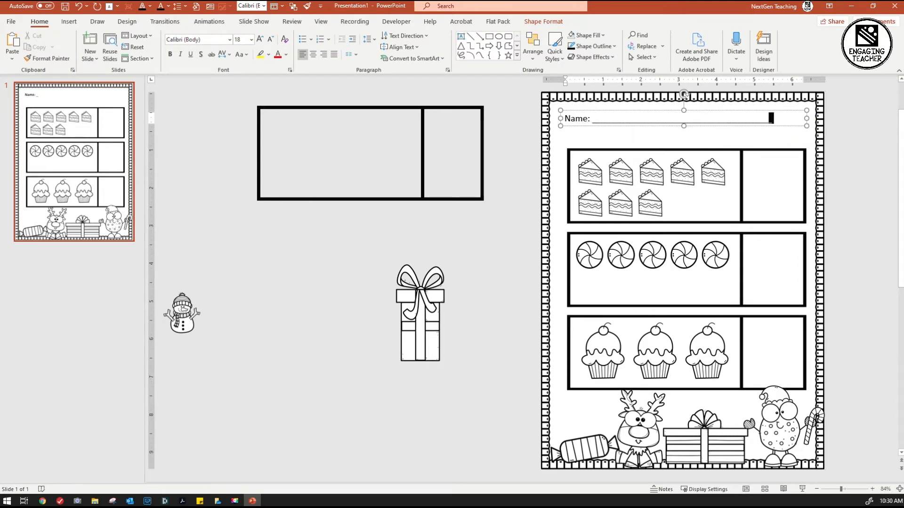
drag(595, 119, 558, 120)
click(587, 130)
click(589, 119)
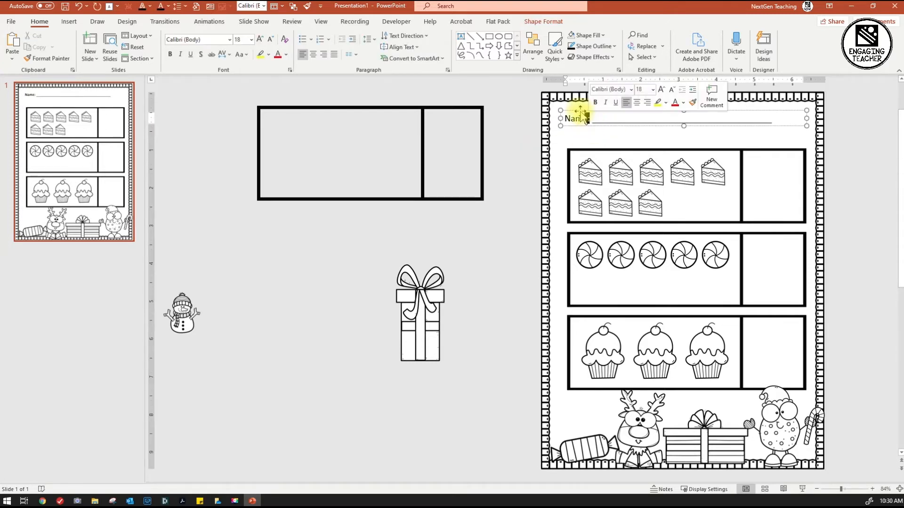
click(229, 39)
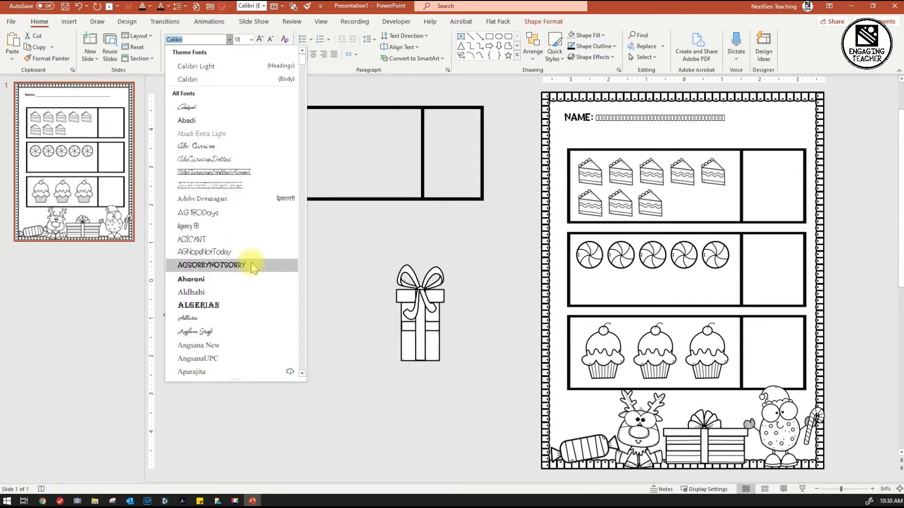
scroll(250, 254, down, 20)
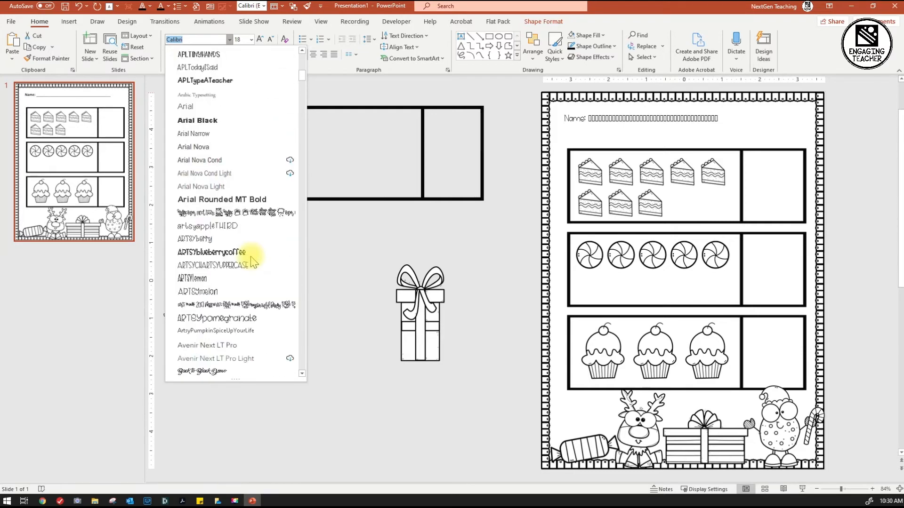
scroll(251, 261, down, 20)
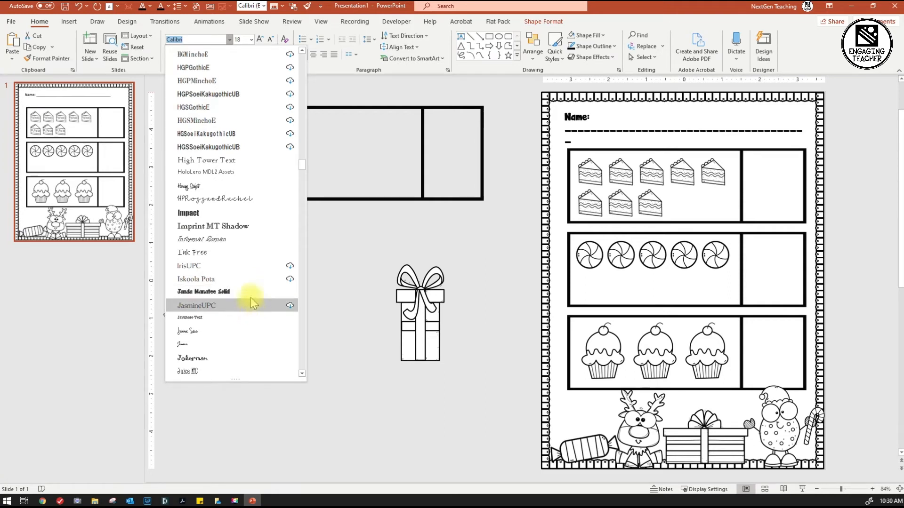
click(383, 242)
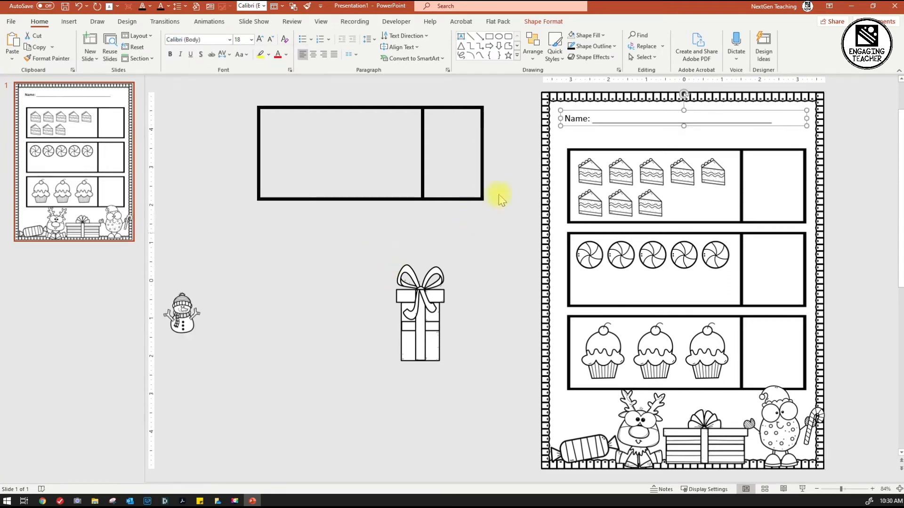
- Set the font of only the "Name:" label to AGSorryNotSorry
drag(589, 118, 563, 119)
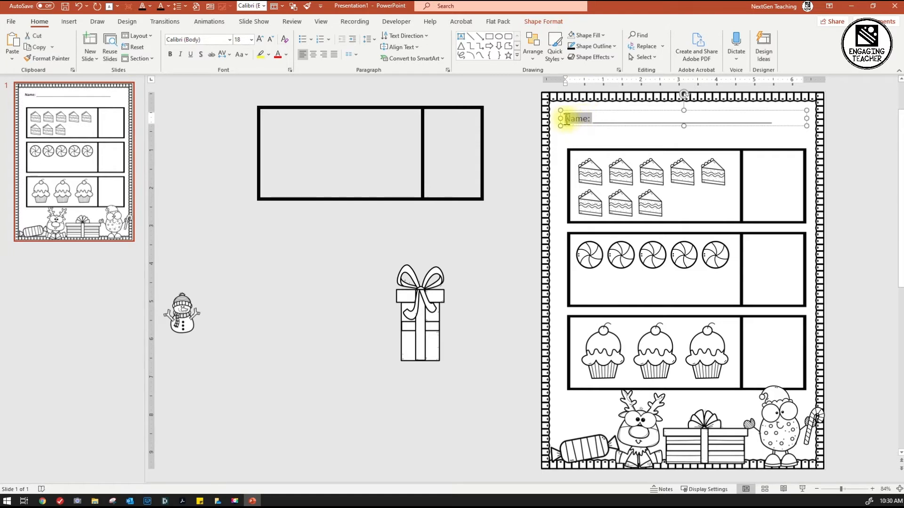
click(230, 40)
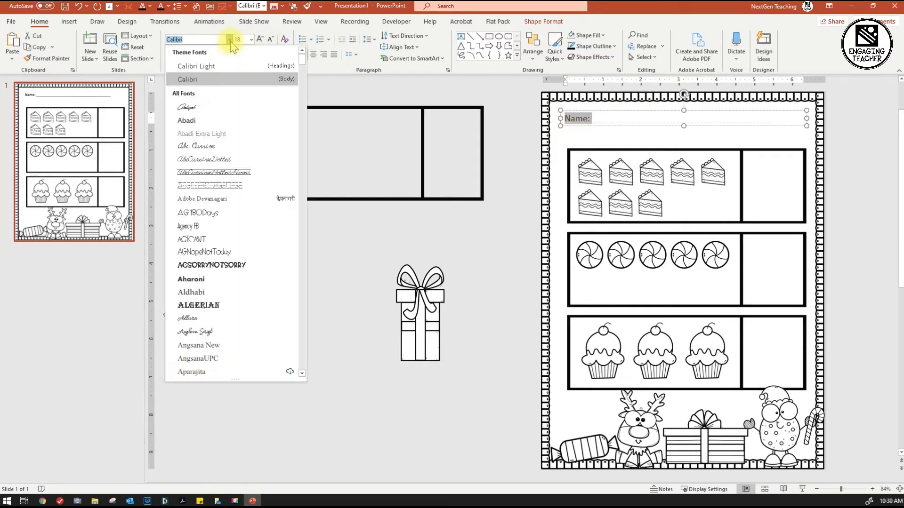
click(211, 265)
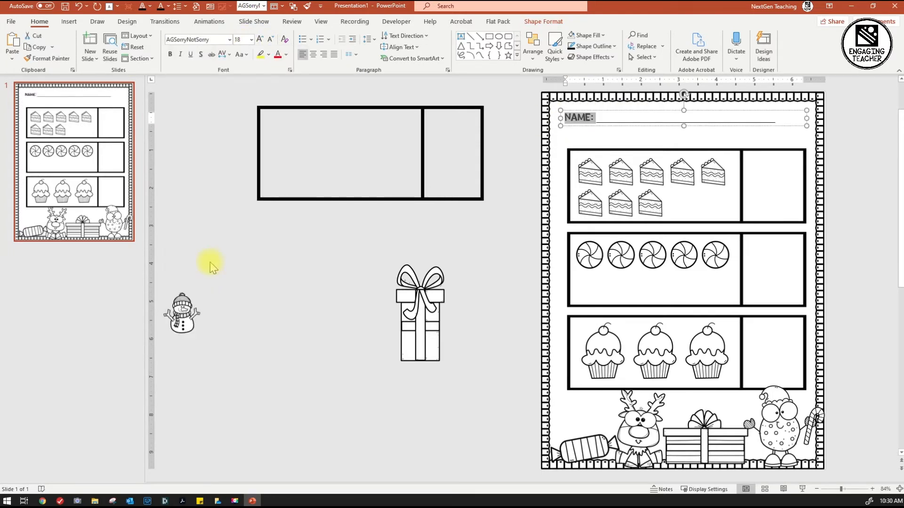
- Give the blank after "Name:" a Heavy line underline style and move the text box slightly down
click(624, 125)
drag(600, 119, 804, 111)
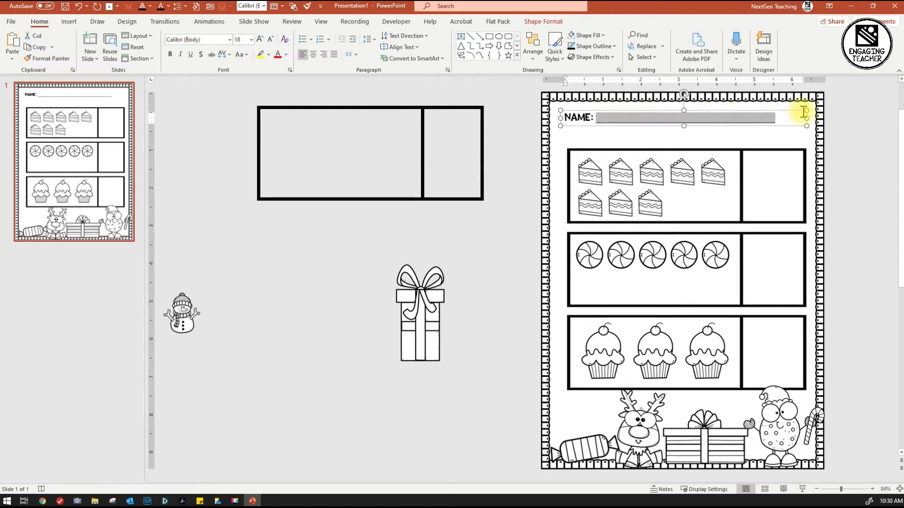
click(289, 70)
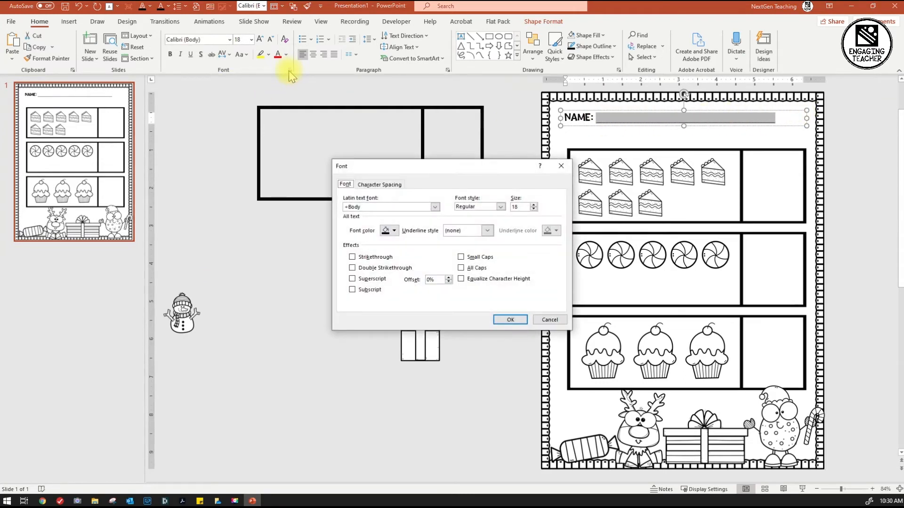
click(490, 233)
click(470, 284)
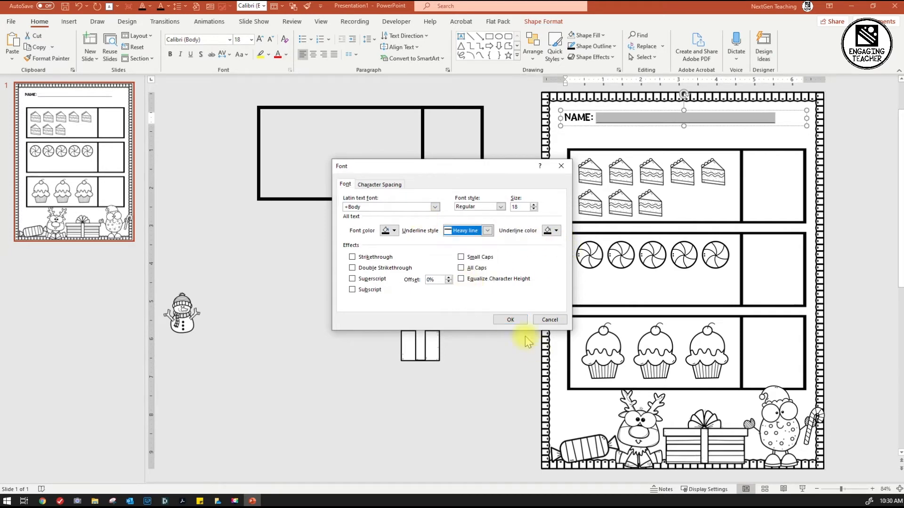
click(510, 320)
click(474, 228)
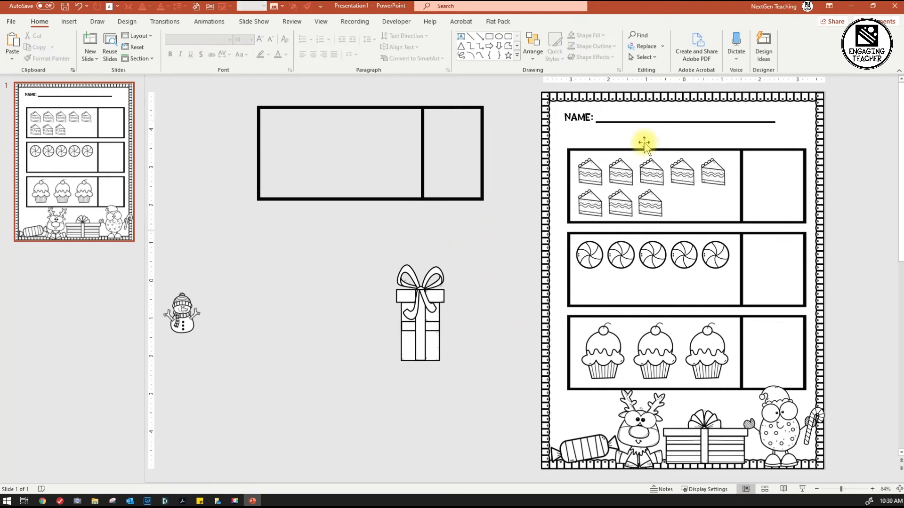
drag(658, 125, 661, 136)
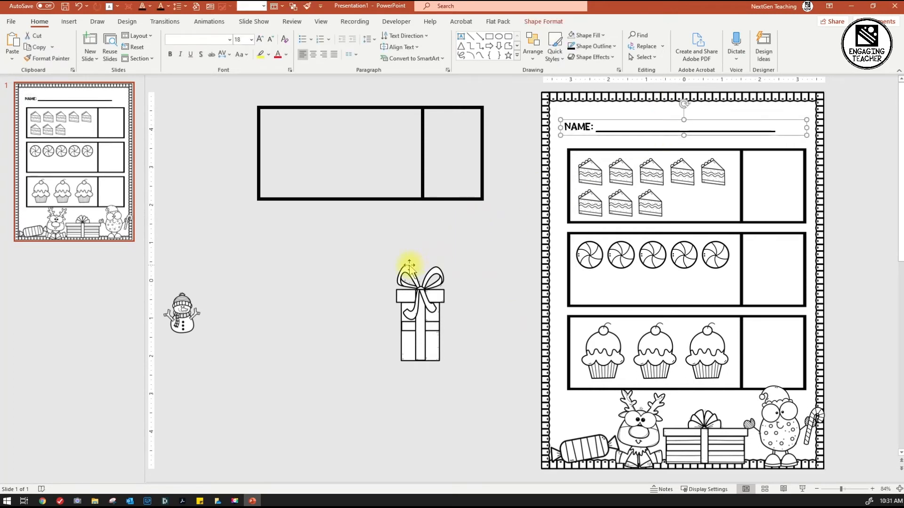
- Delete the unused snowman, tall gift and empty box frame lying beside the page
click(410, 265)
drag(174, 308, 362, 268)
click(426, 389)
drag(433, 395, 117, 64)
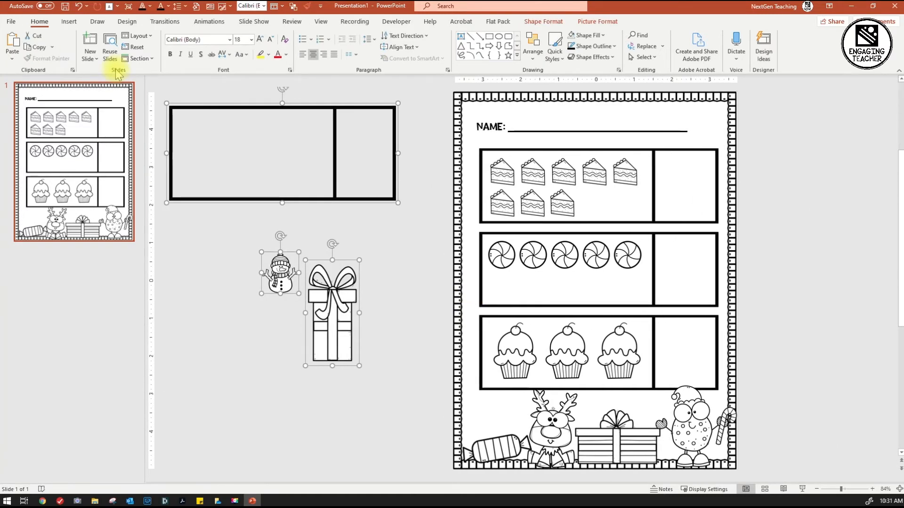
key(Delete)
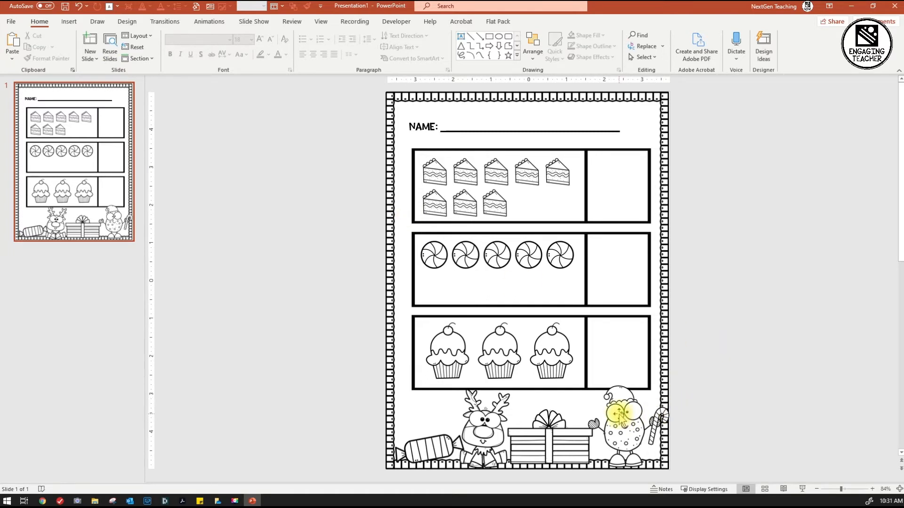
- Raise the name line slightly and add a copy beside the page reading "Instructions: Count the number of objects and write that number in the box."
click(491, 131)
drag(491, 135, 491, 130)
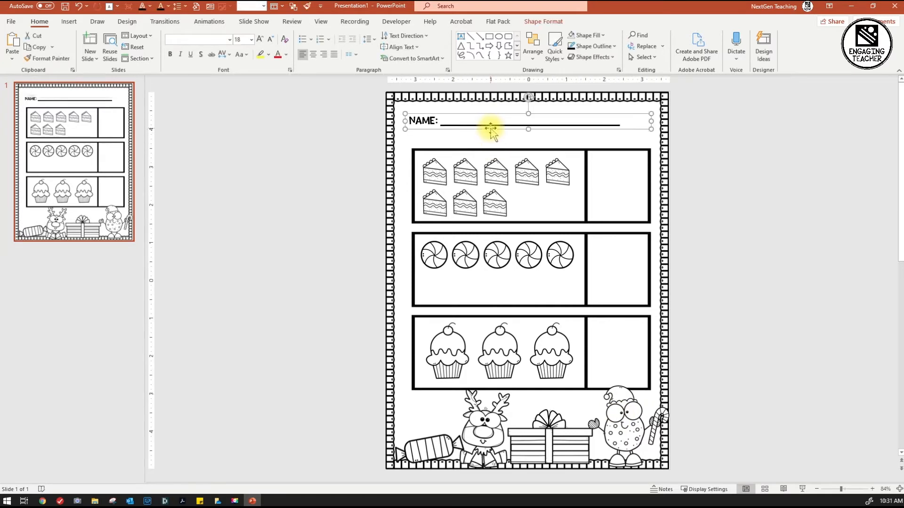
key(ctrl+v)
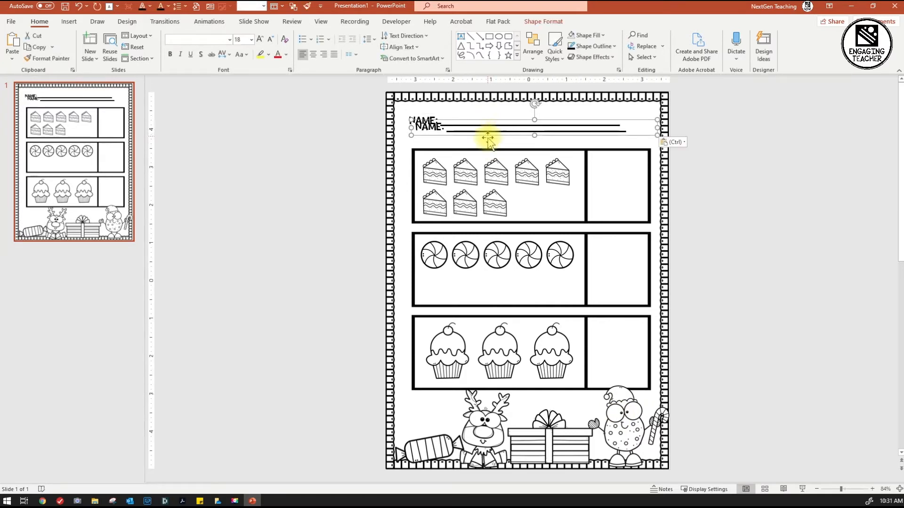
drag(484, 137, 386, 136)
key(BackSpace)
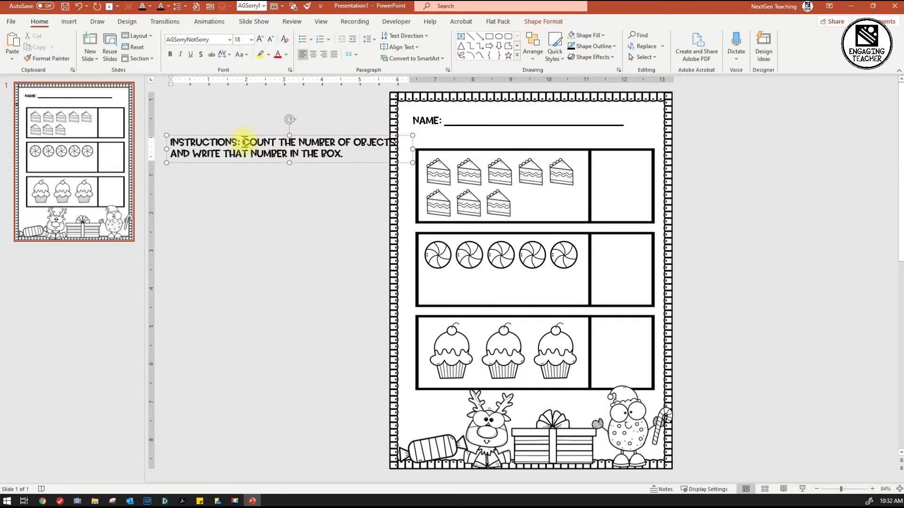
- Select the entire instructions text and open the font choices for it
drag(243, 143, 343, 157)
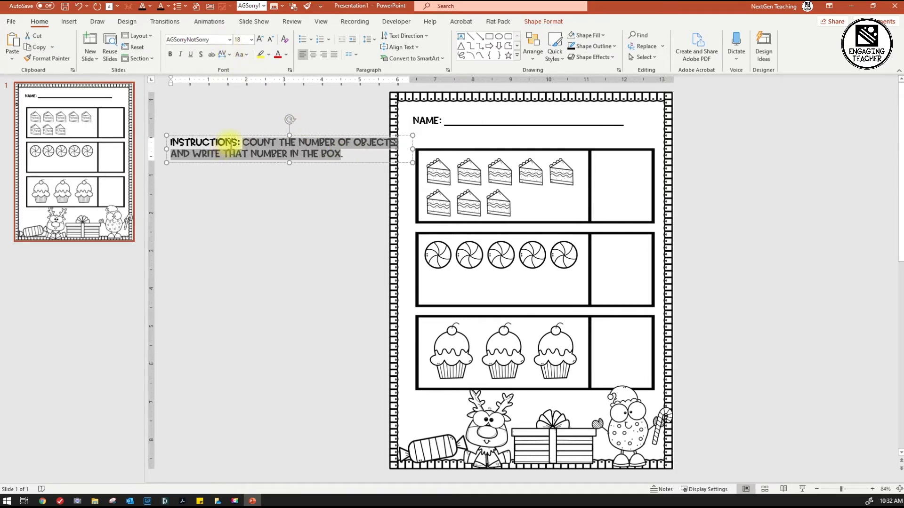
click(237, 143)
triple_click(352, 153)
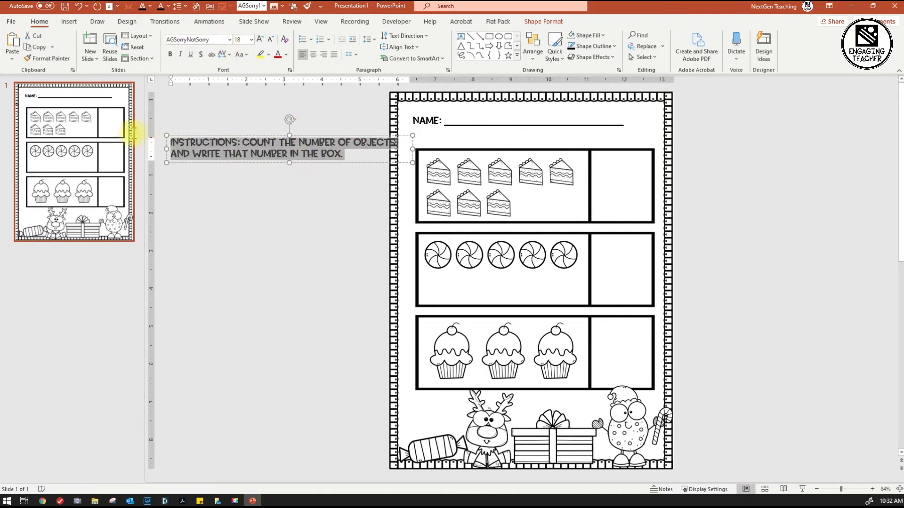
click(229, 39)
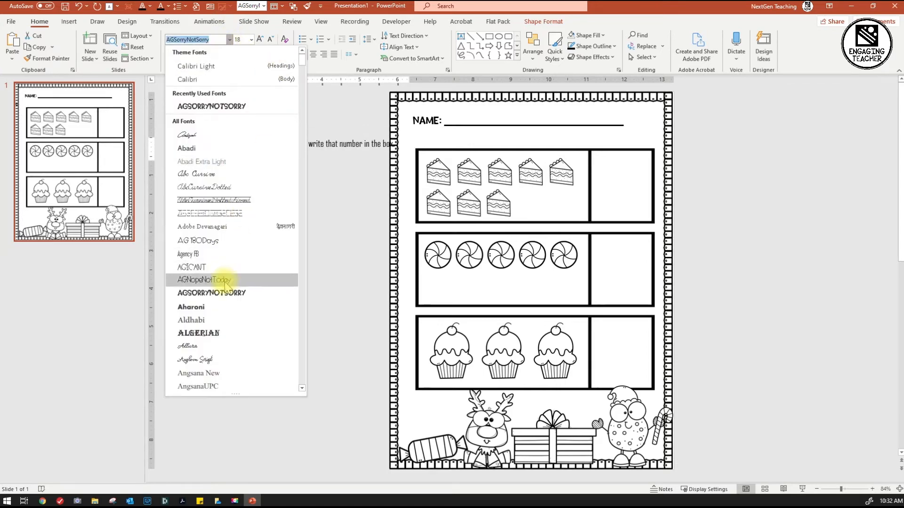